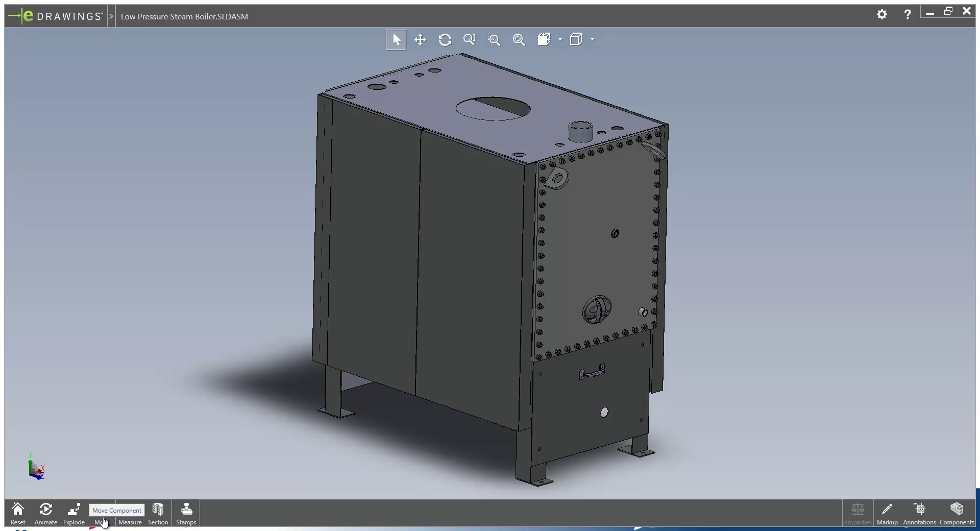
- Move both side cover panels together outward along X, away from the boiler, to expose the internal pipes
click(102, 521)
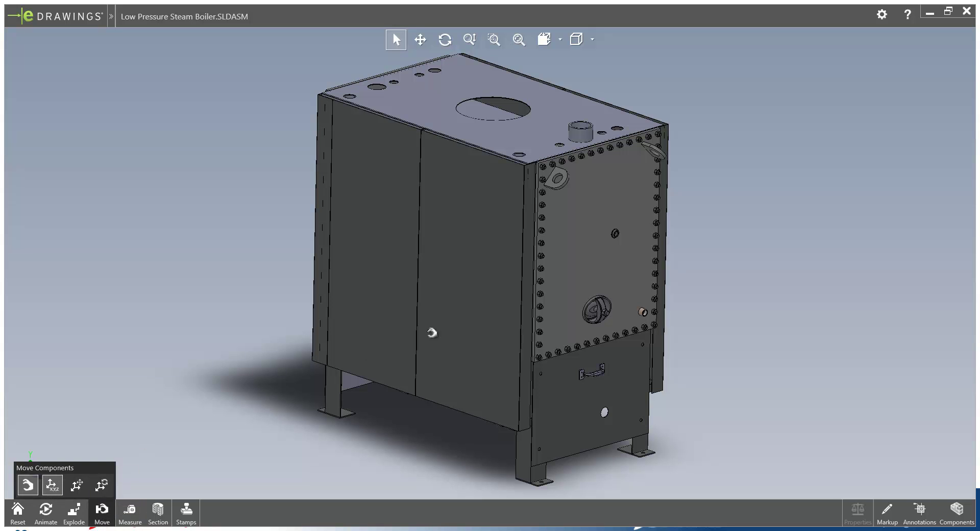
click(432, 333)
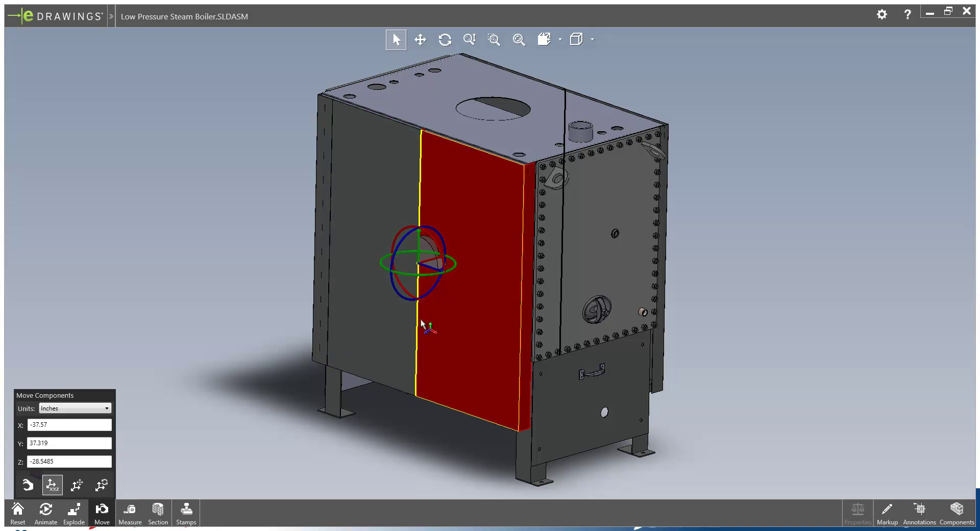
ctrl+click(411, 316)
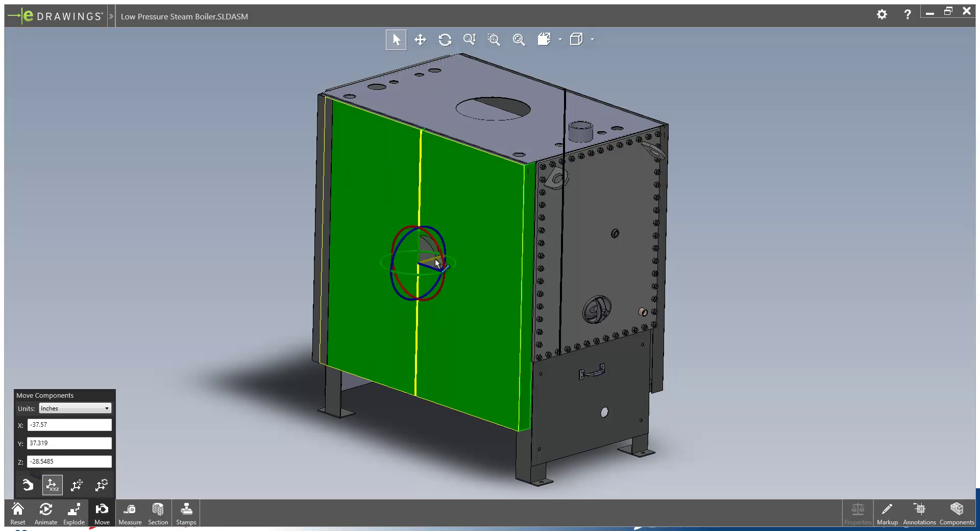
drag(437, 263, 262, 332)
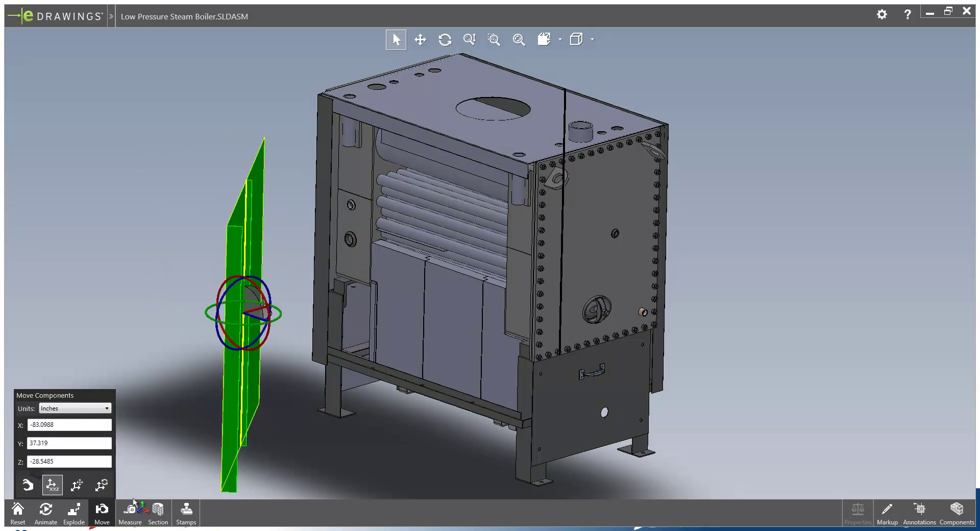
- Measure the centre distance between the lower round port on the exposed side and the round hole in the lower front door
click(134, 515)
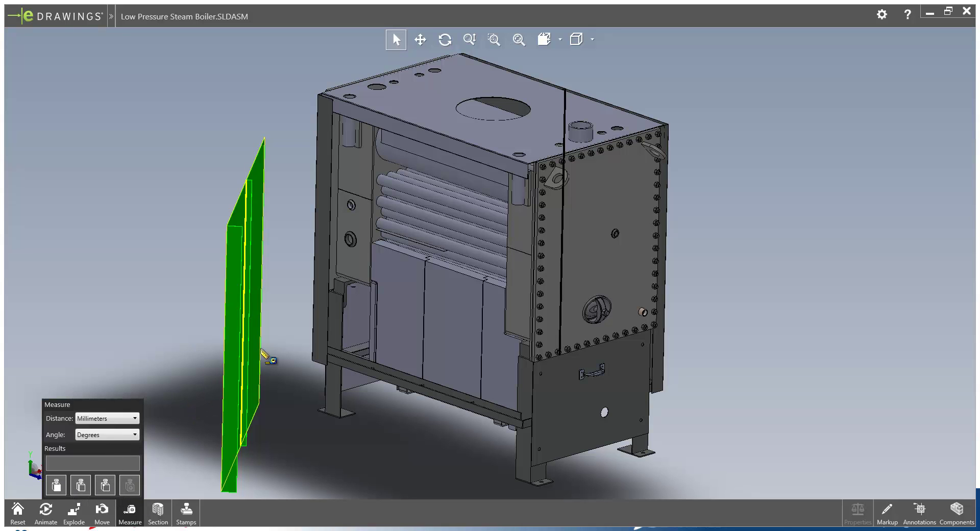
click(352, 240)
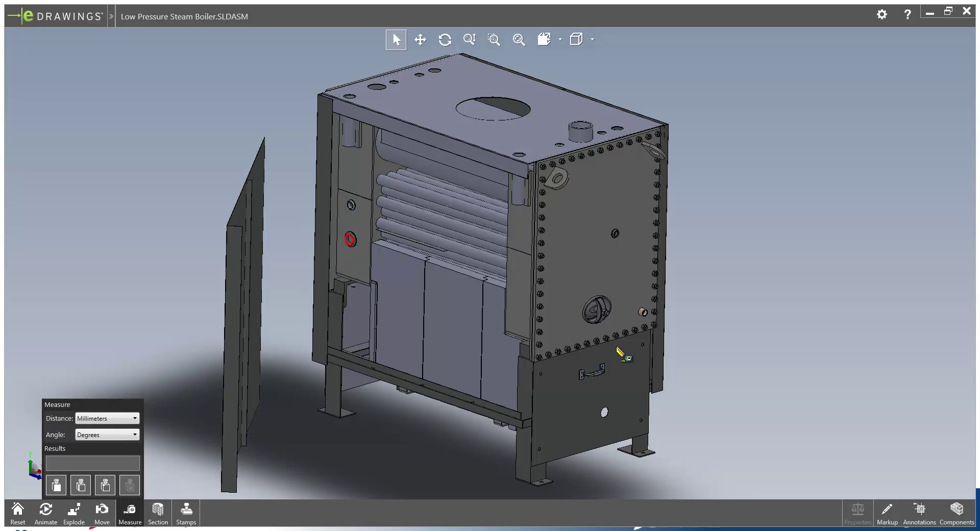
click(587, 452)
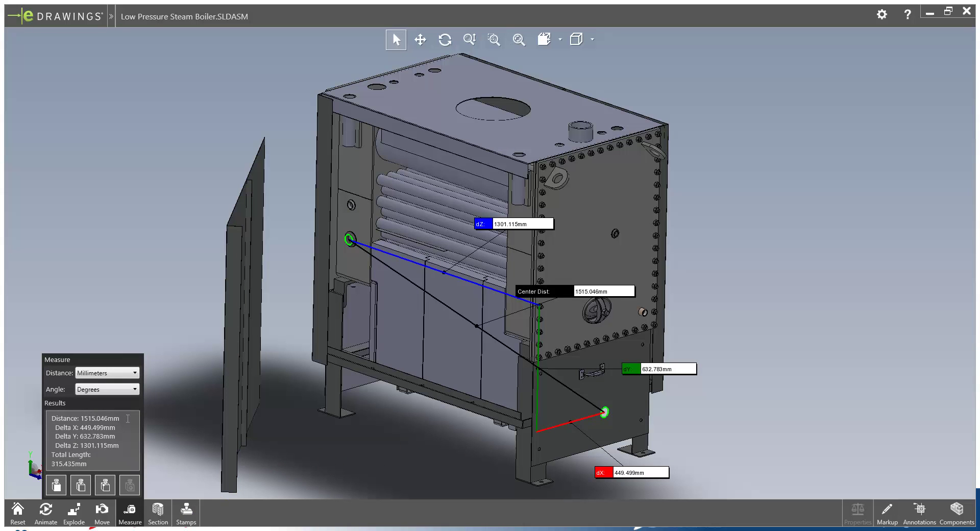
key(Escape)
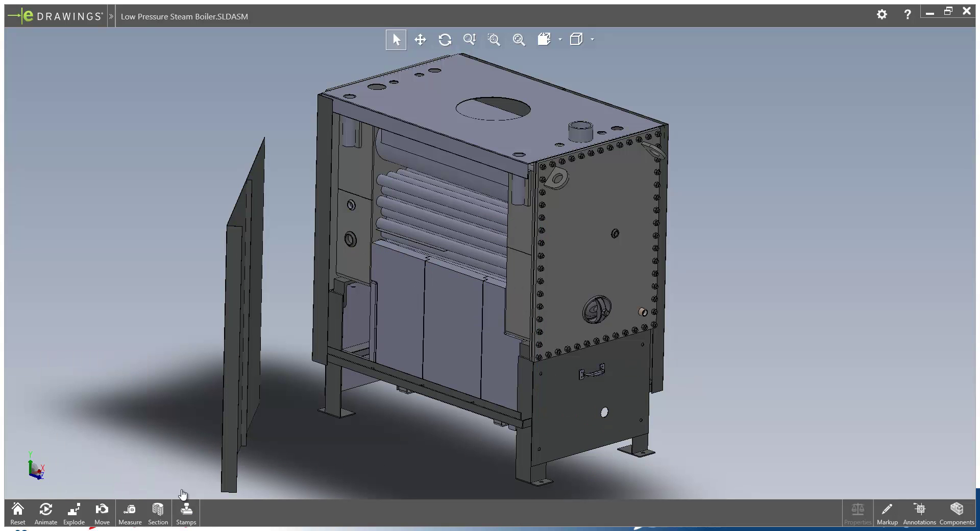
- Section the boiler crosswise with the cutting plane shifted slightly toward the front door, and reset the model to its original state
click(158, 510)
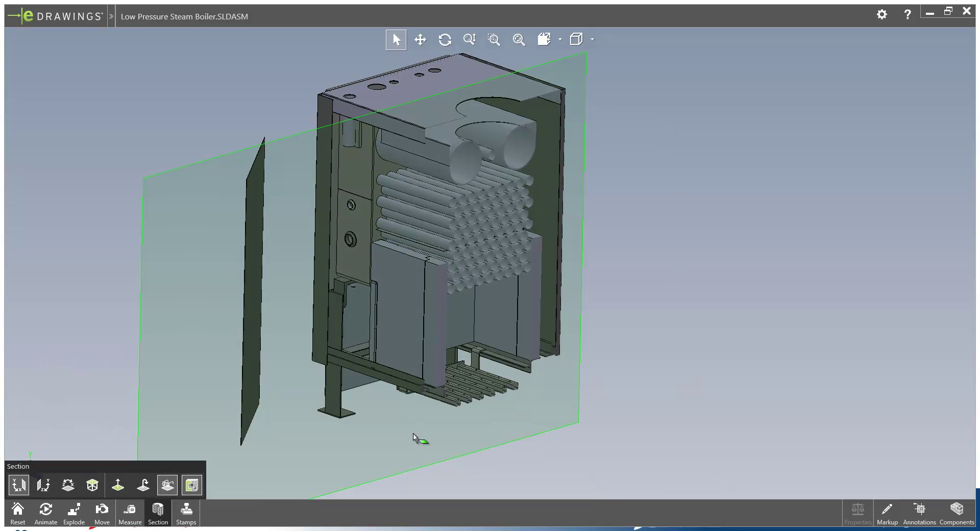
drag(418, 439, 439, 446)
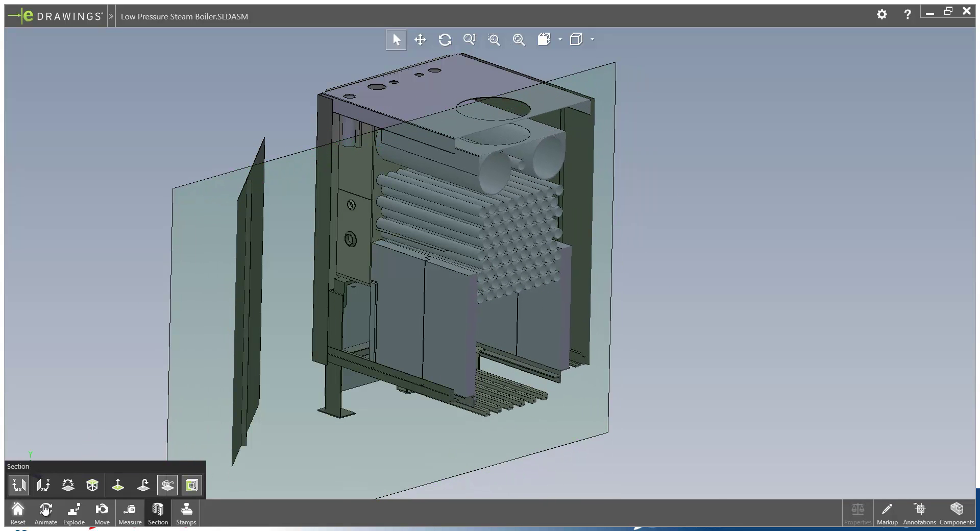
click(18, 510)
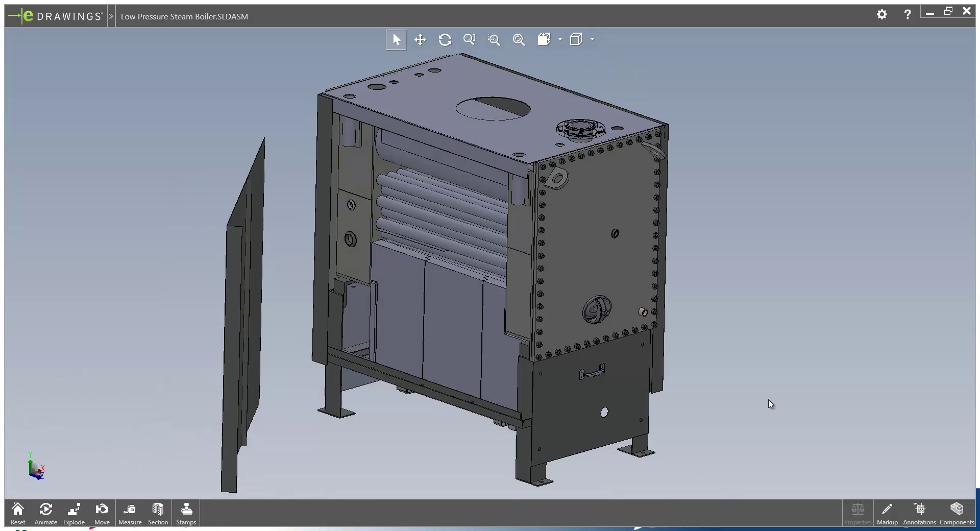
- Add a text markup with a leader reading "Remove Cover" that points to the rear side cover panel
click(887, 513)
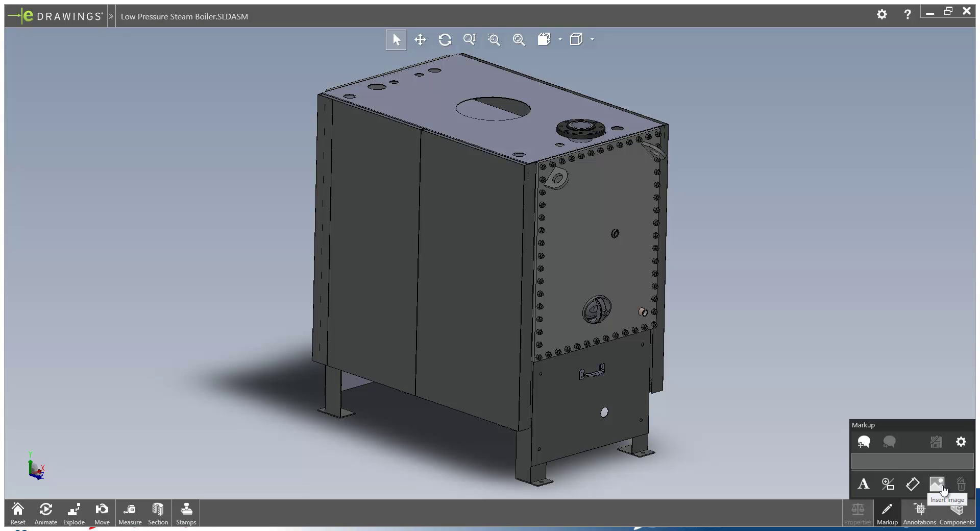
click(864, 484)
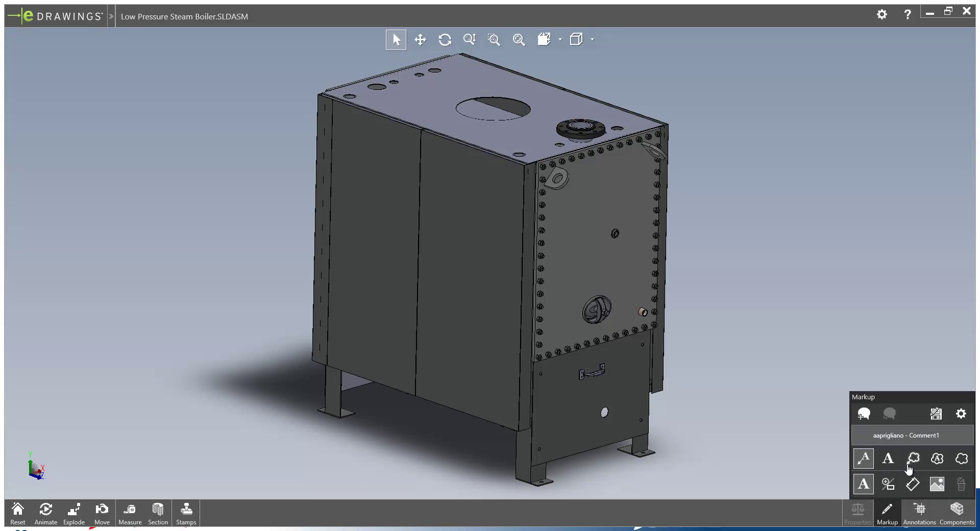
click(456, 258)
click(386, 282)
click(261, 183)
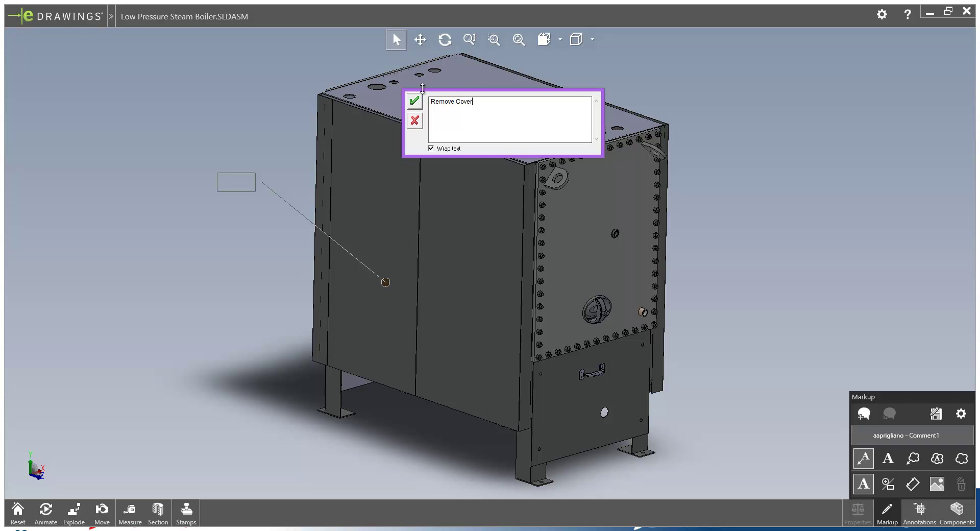
click(414, 101)
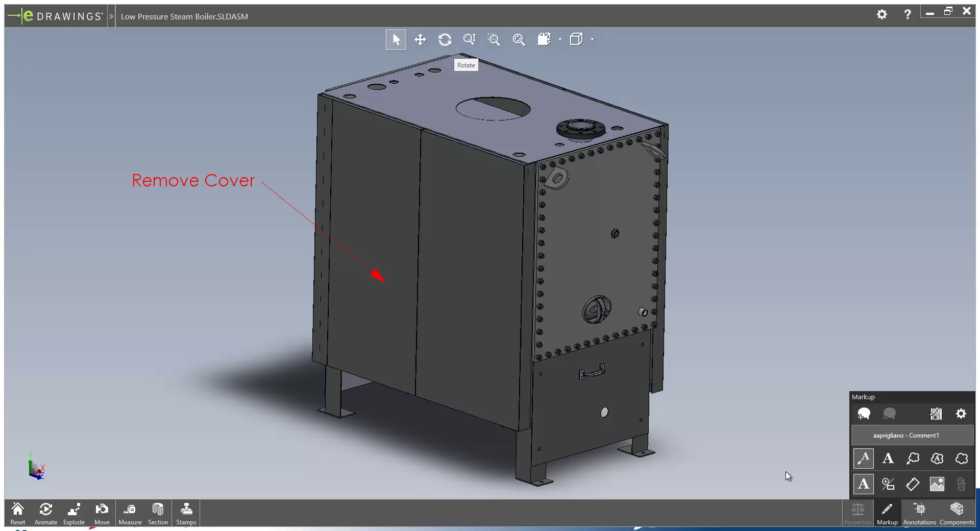
click(887, 510)
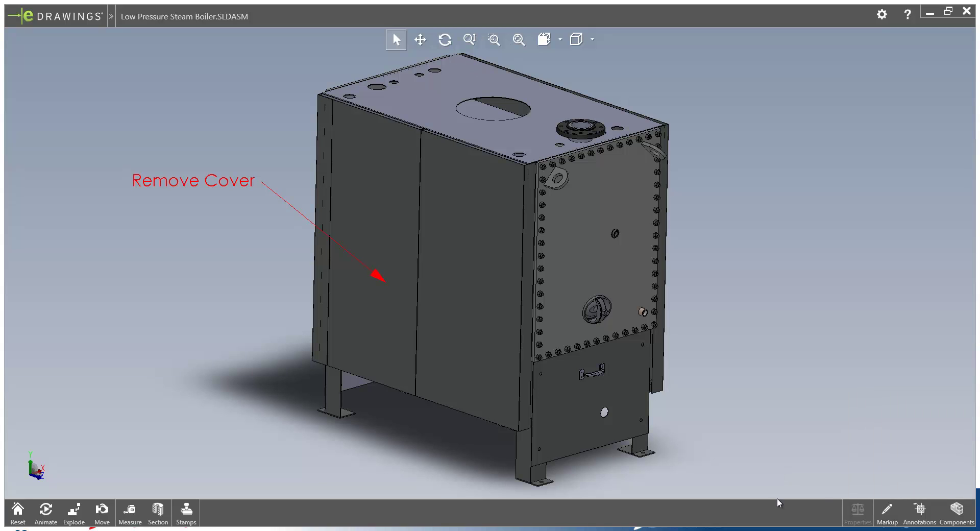
- Show only the Handle for BIM Demo component of the HRN, SRN 22-40 Door assembly, and reset to the full boiler
click(956, 518)
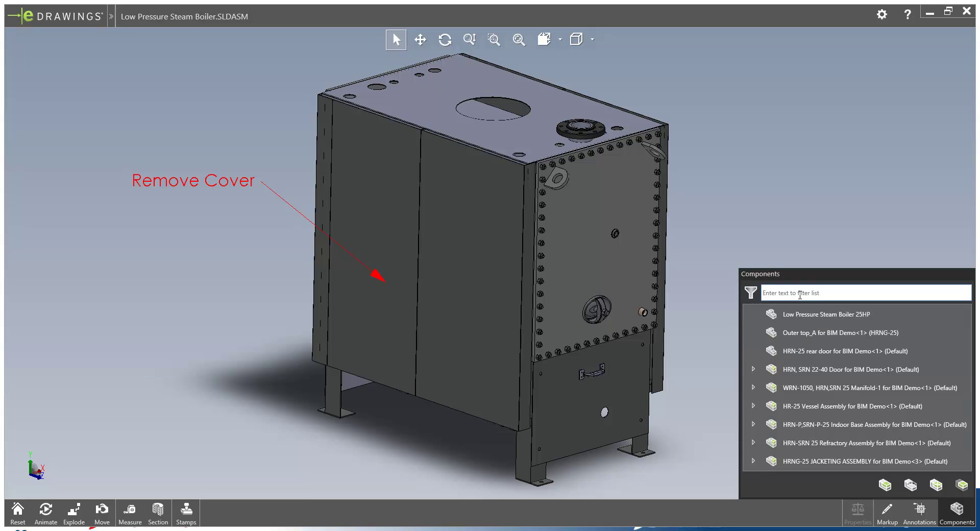
click(758, 369)
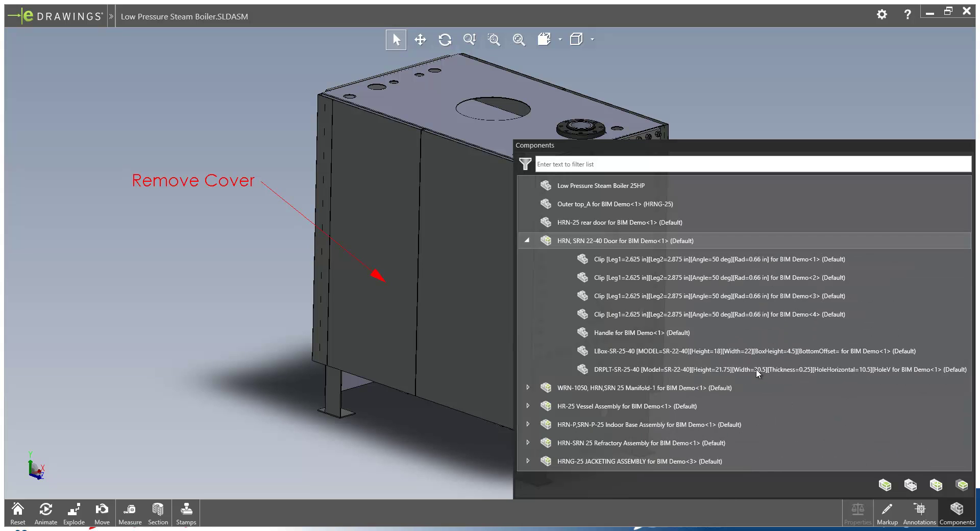
click(666, 331)
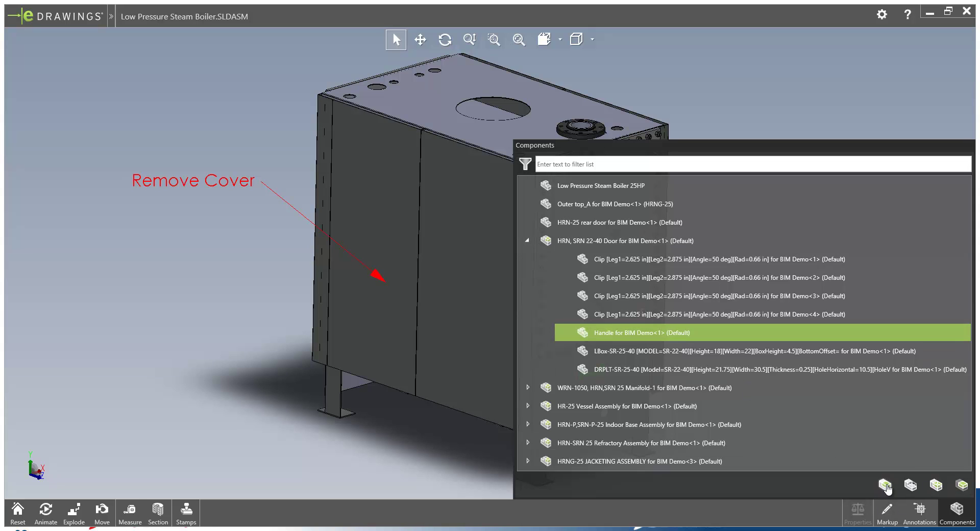
click(963, 486)
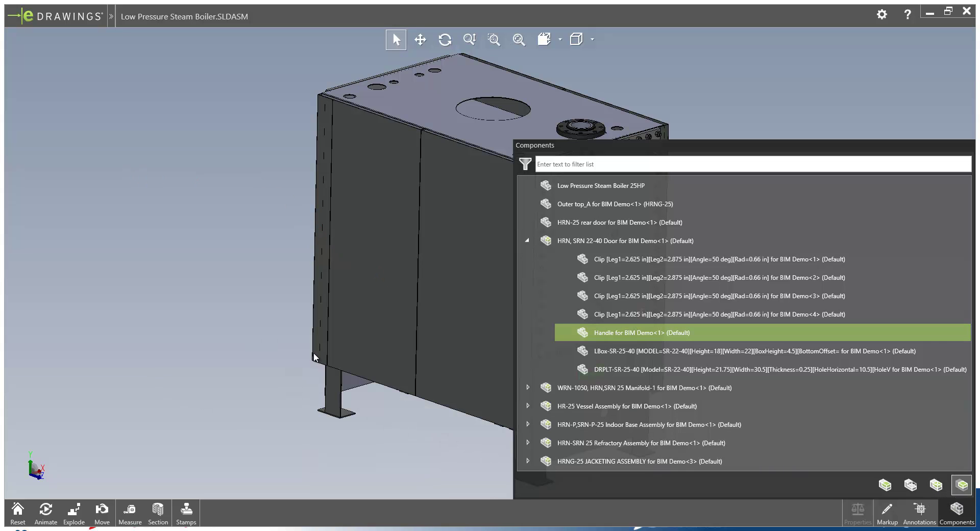
click(286, 350)
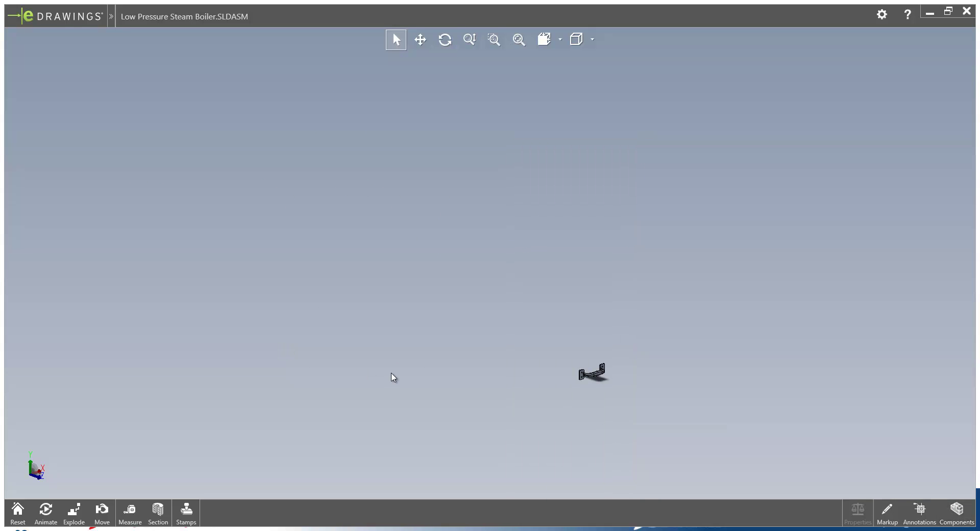
click(17, 511)
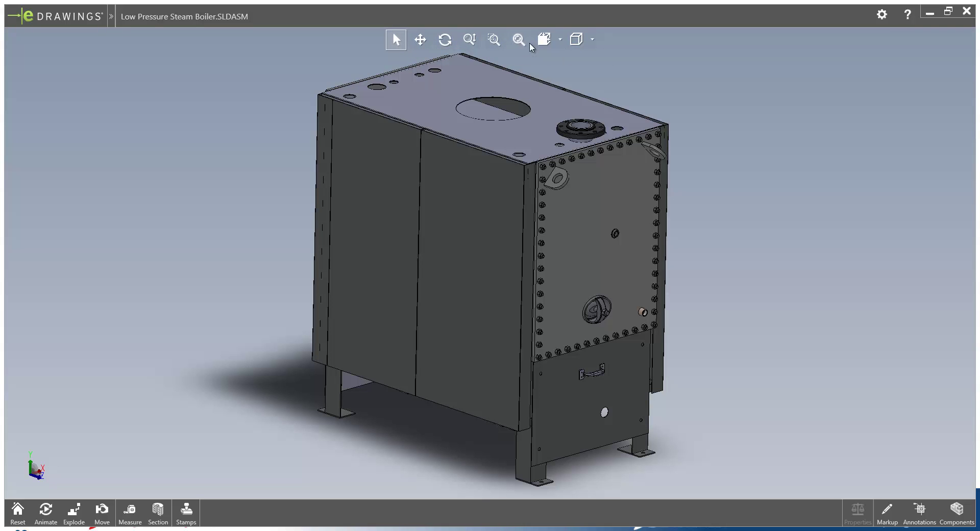
- Inspect the saved views Hand Hole, Hole and Runner Pipes in turn, and reset to the original view
click(559, 42)
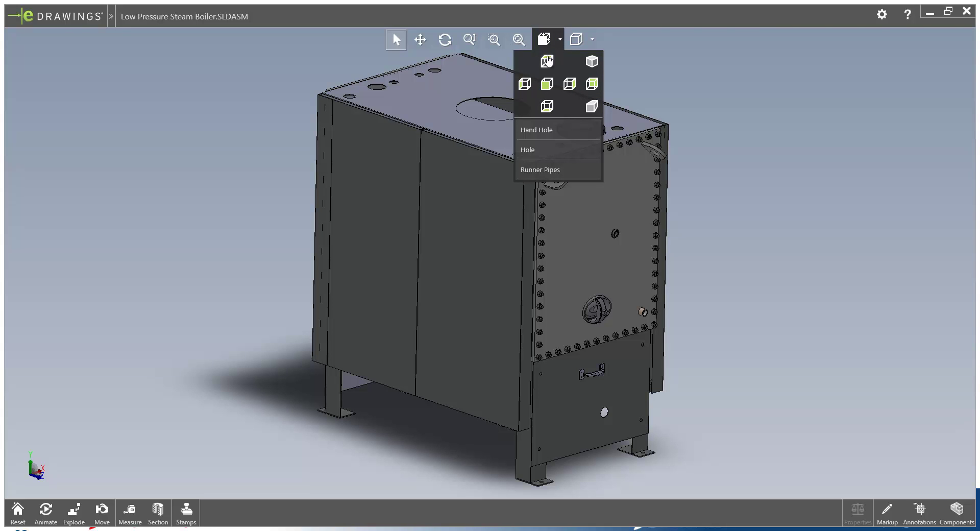
click(546, 131)
click(559, 40)
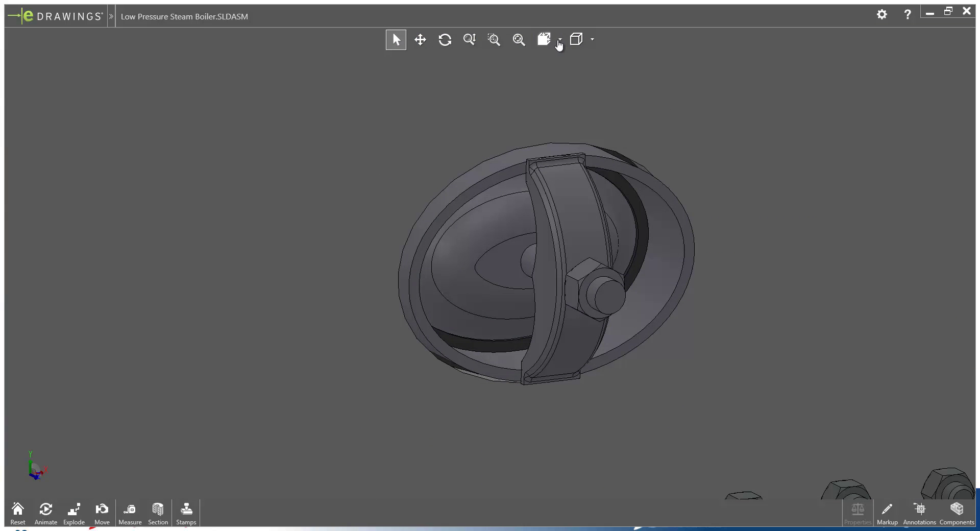
click(559, 42)
click(550, 152)
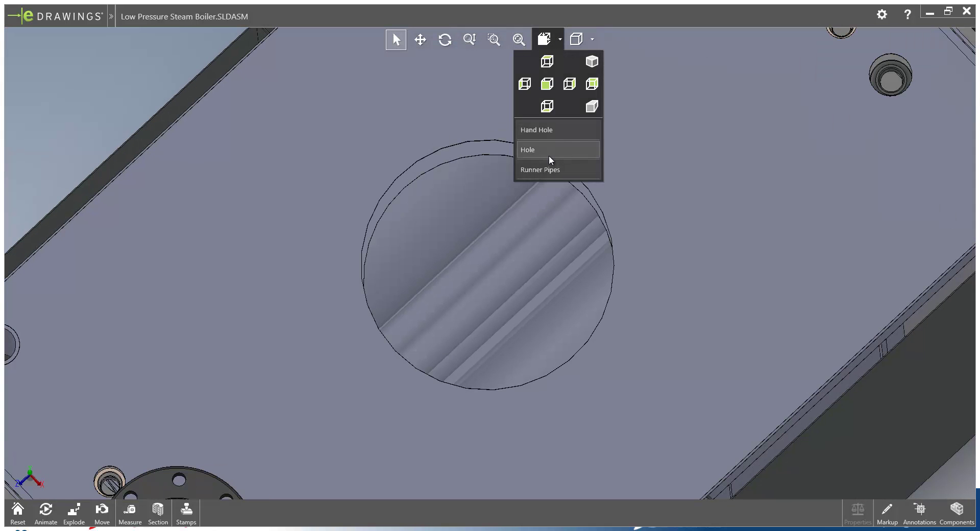
click(559, 40)
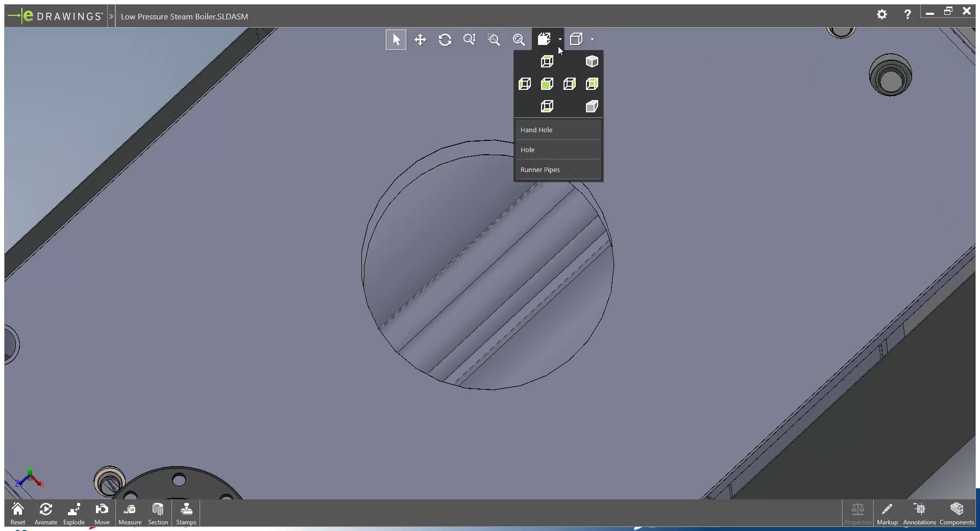
click(547, 167)
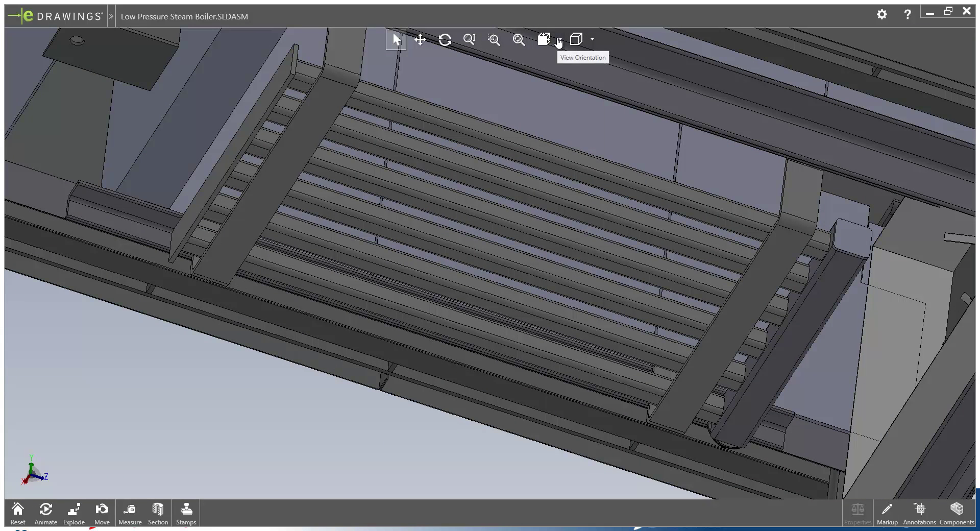
click(560, 40)
click(18, 510)
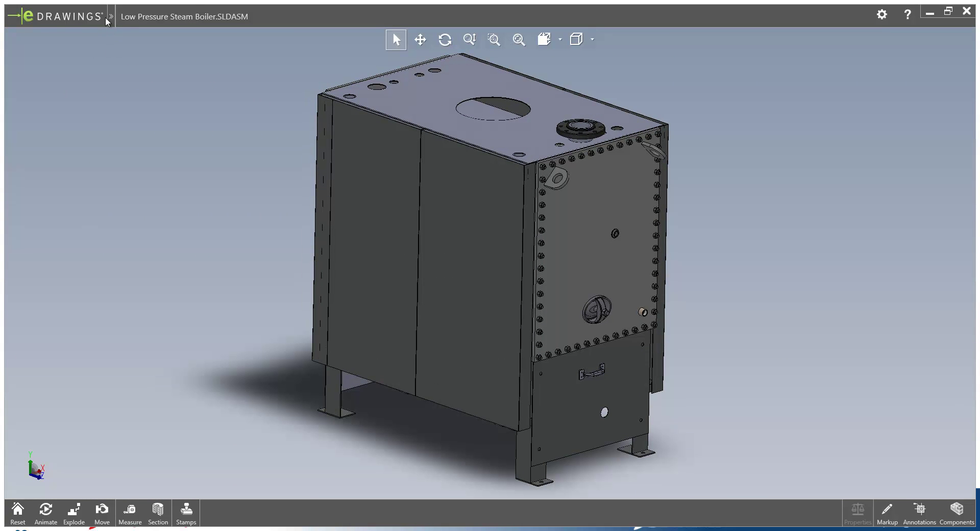
- Review the boiler file's custom properties with the Value column widened to fit its contents, and close them without changes
click(56, 16)
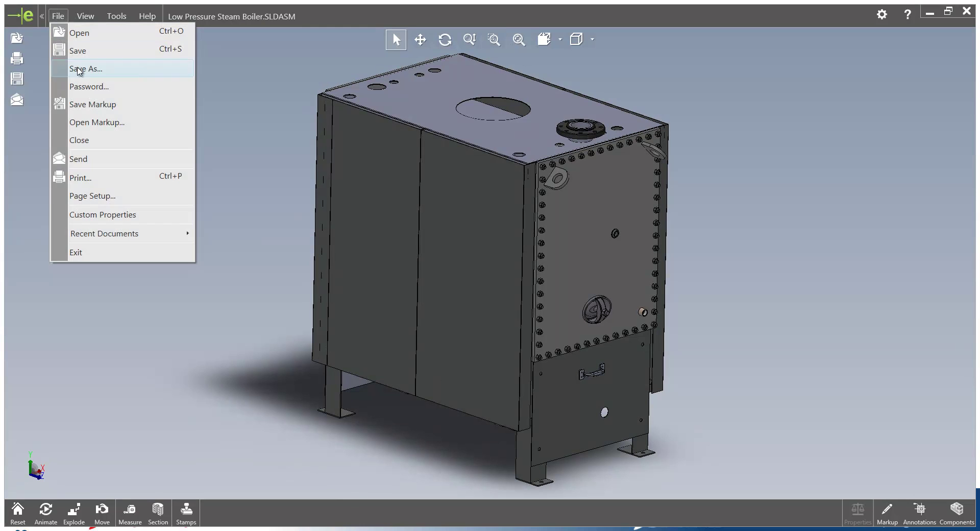
click(114, 214)
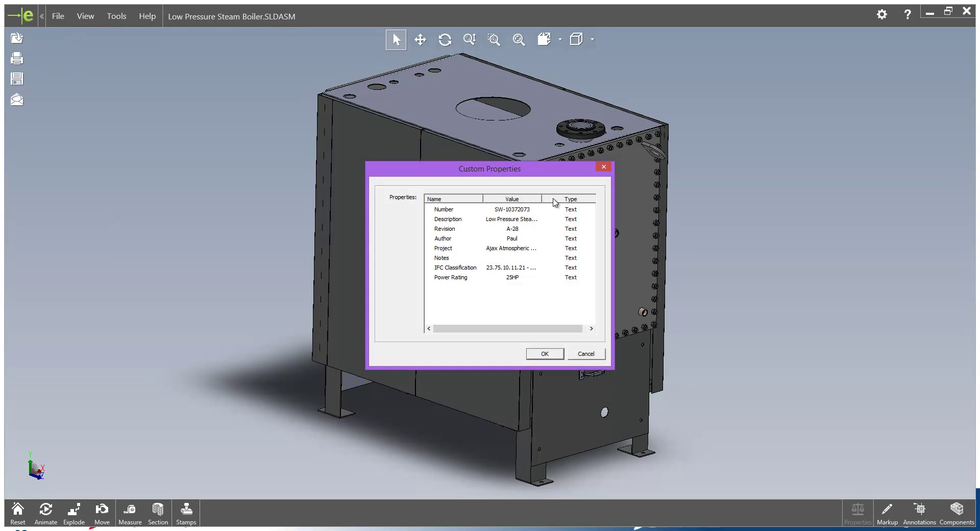
double_click(542, 198)
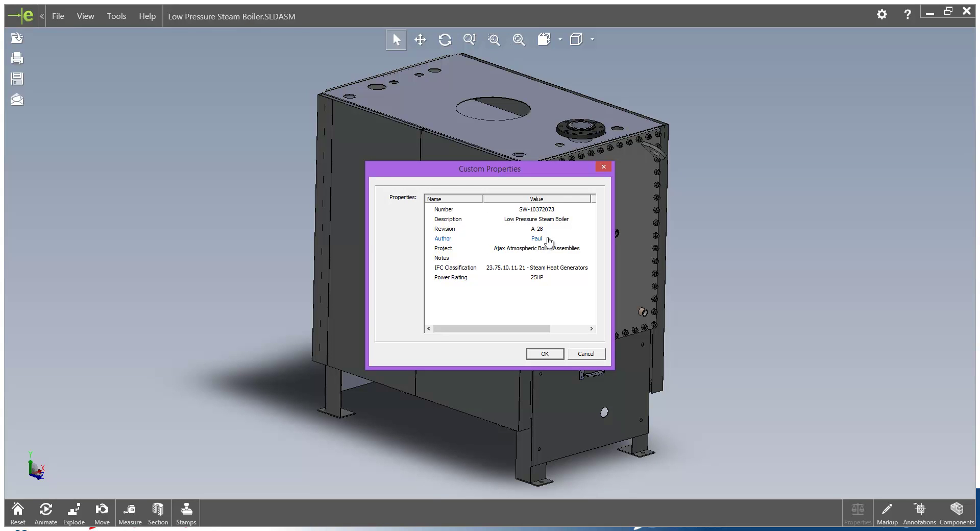
click(587, 356)
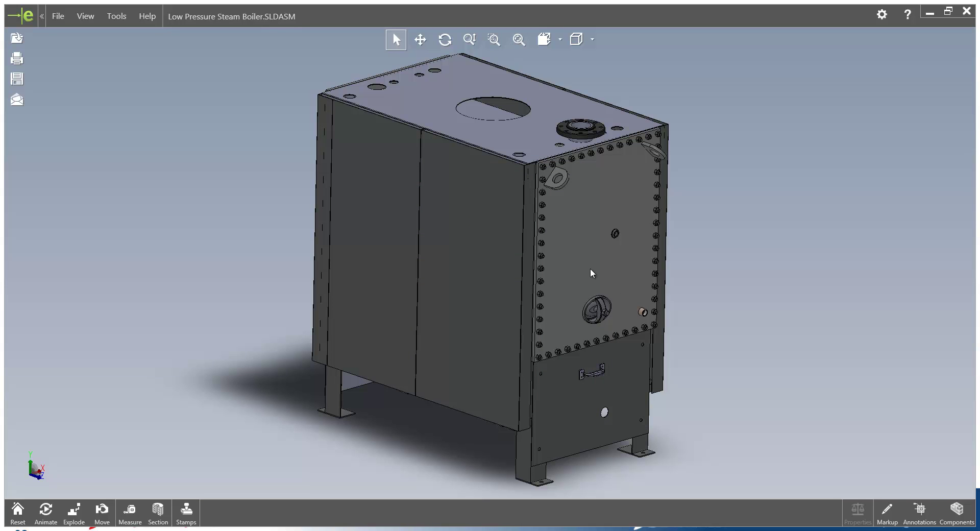
- Switch to the Disperser Backet Load Case Manager analysis file and display its studies with their fixtures and forces
key(alt+Tab)
key(alt+Tab)
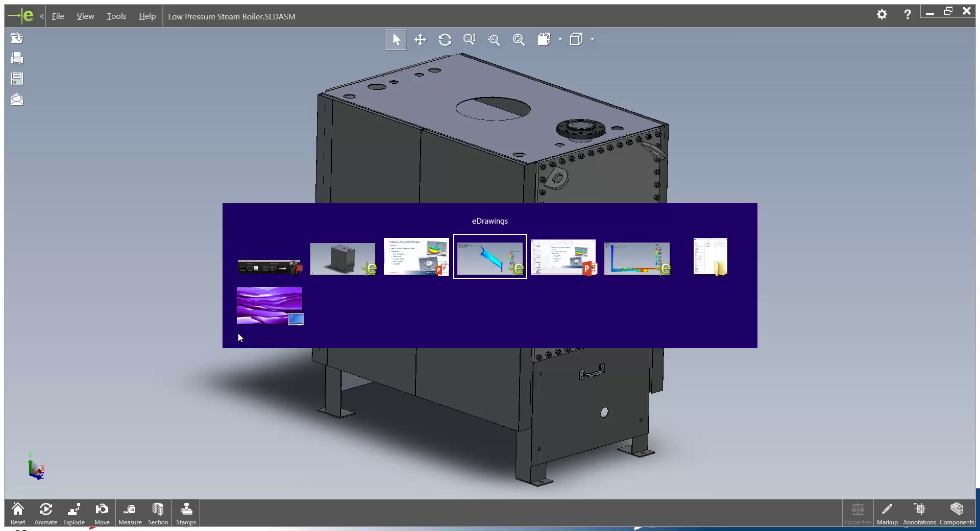
middle_drag(384, 331, 342, 102)
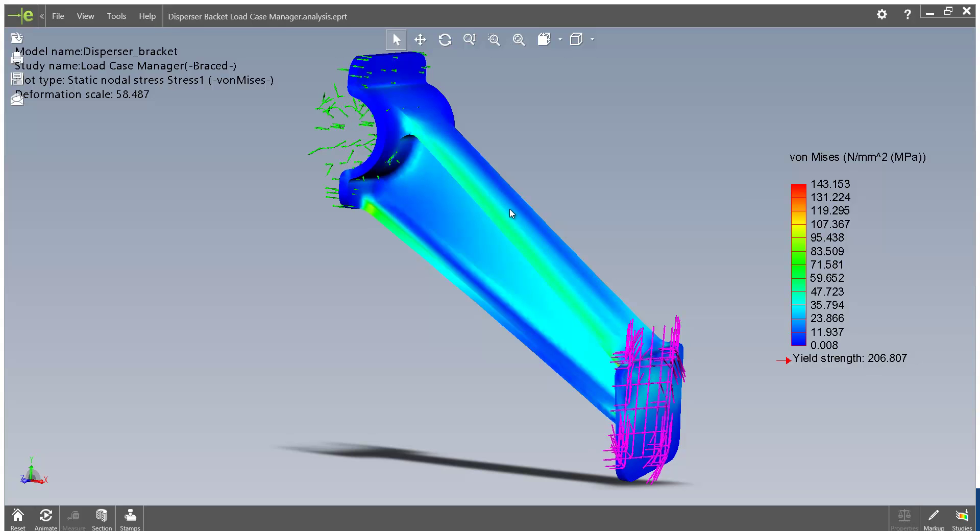
click(962, 525)
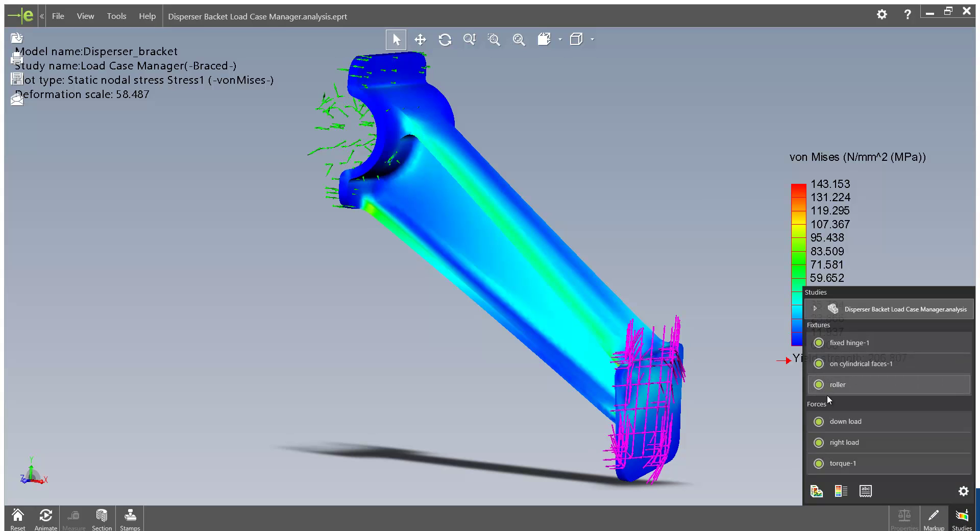
- Hide all fixture and force symbols on the bracket, and show only the torque-1 force and the fixed hinge-1 fixture
click(820, 463)
click(820, 442)
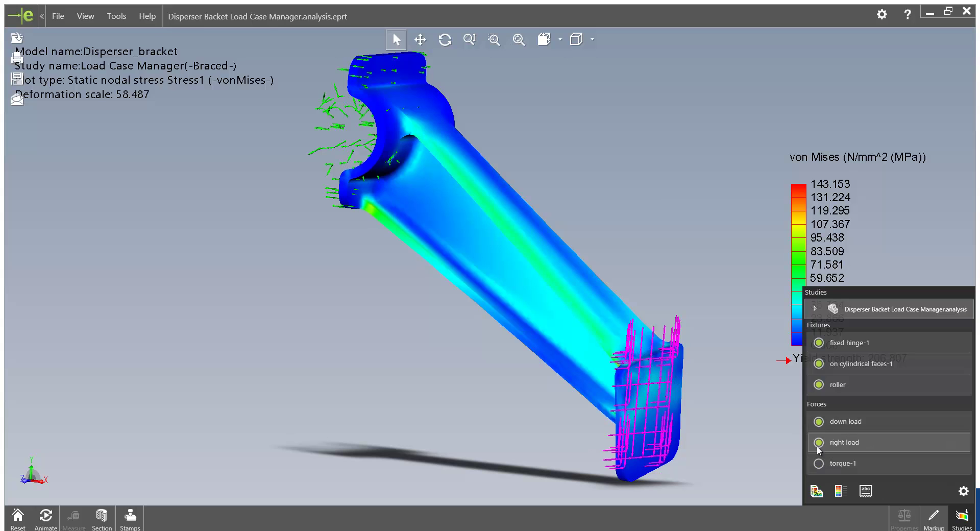
click(820, 422)
click(815, 387)
click(819, 365)
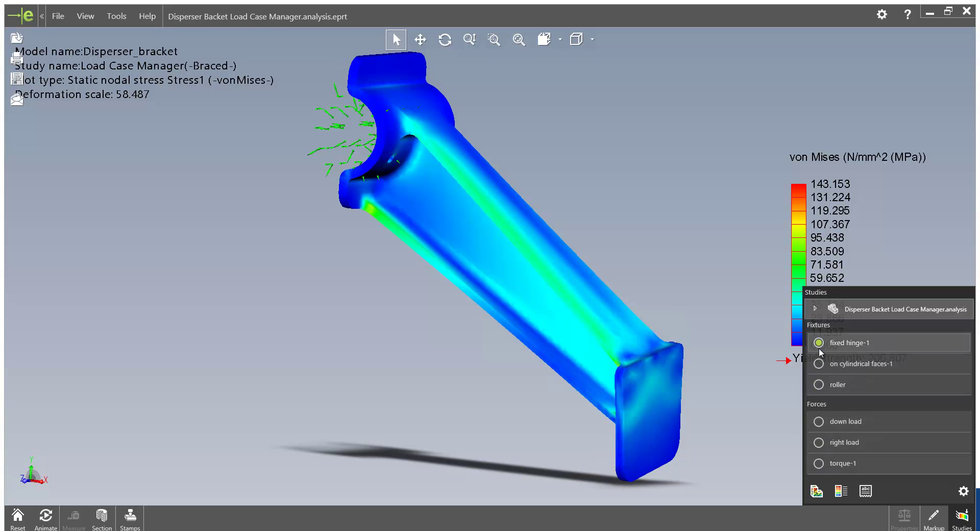
click(819, 343)
click(819, 464)
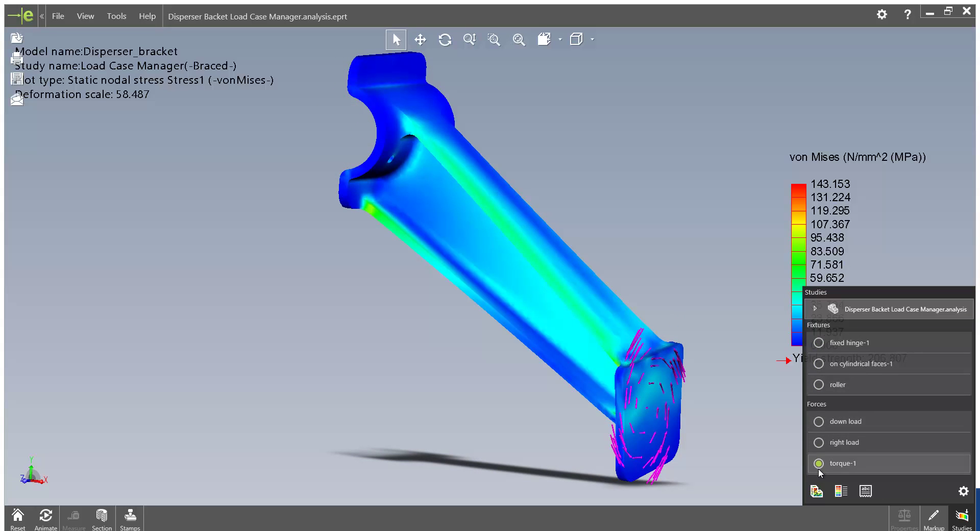
click(841, 341)
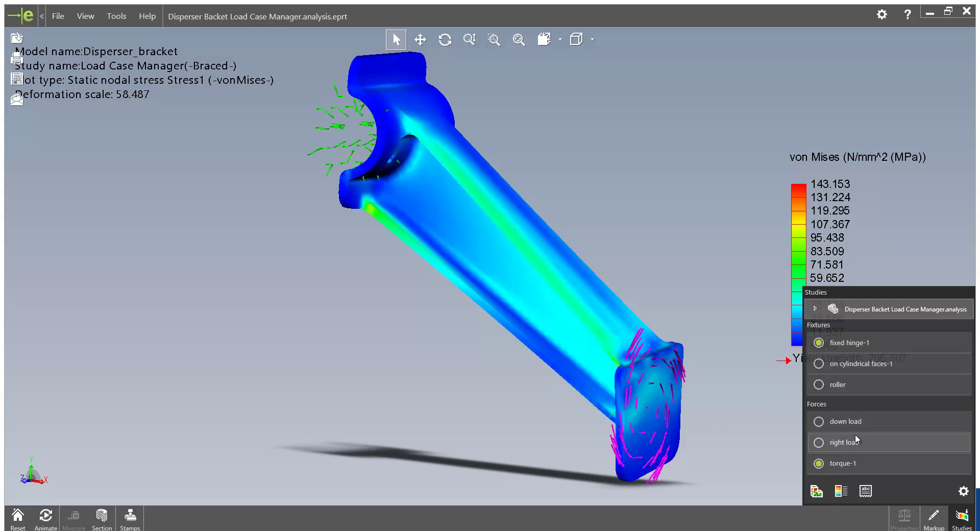
- Inspect the Load Case Manager study's Stress1, Displacement1 and Factor of Safety1 plots in turn
click(814, 309)
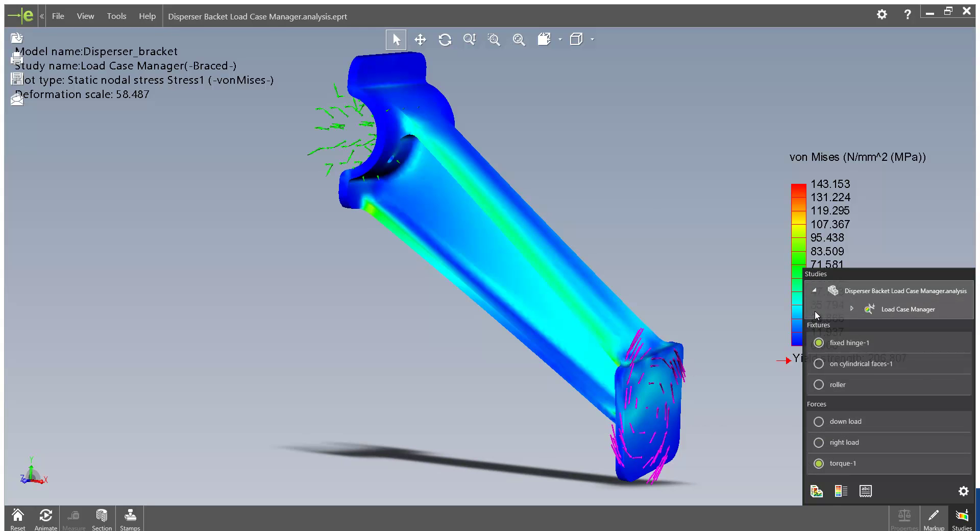
click(853, 309)
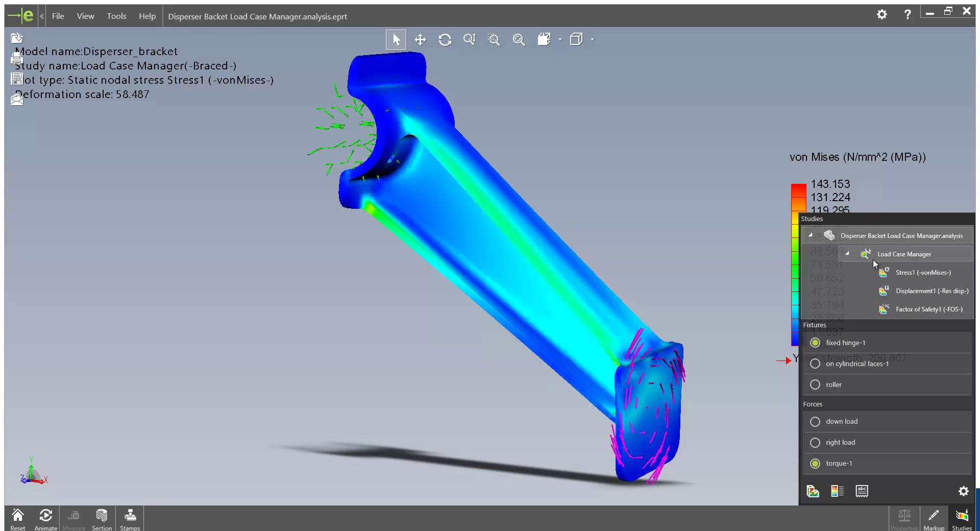
click(920, 274)
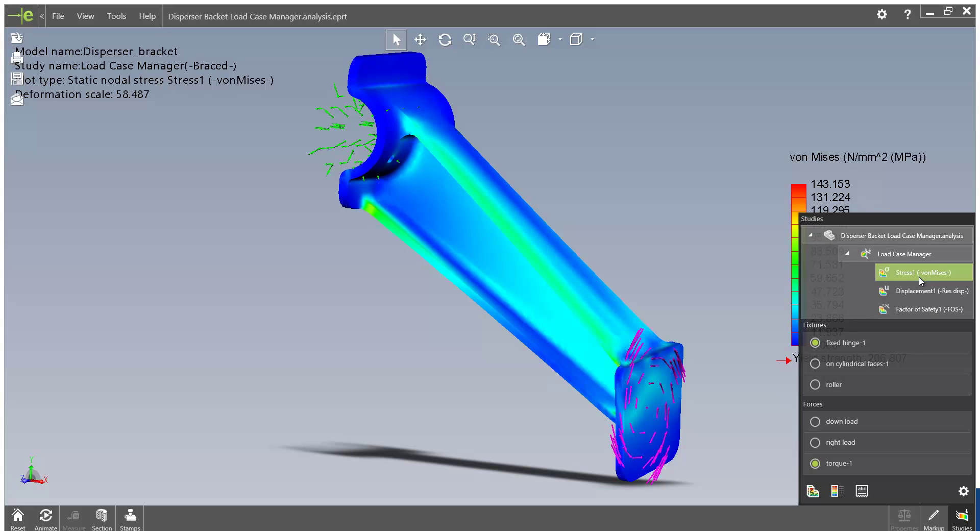
click(919, 290)
click(919, 308)
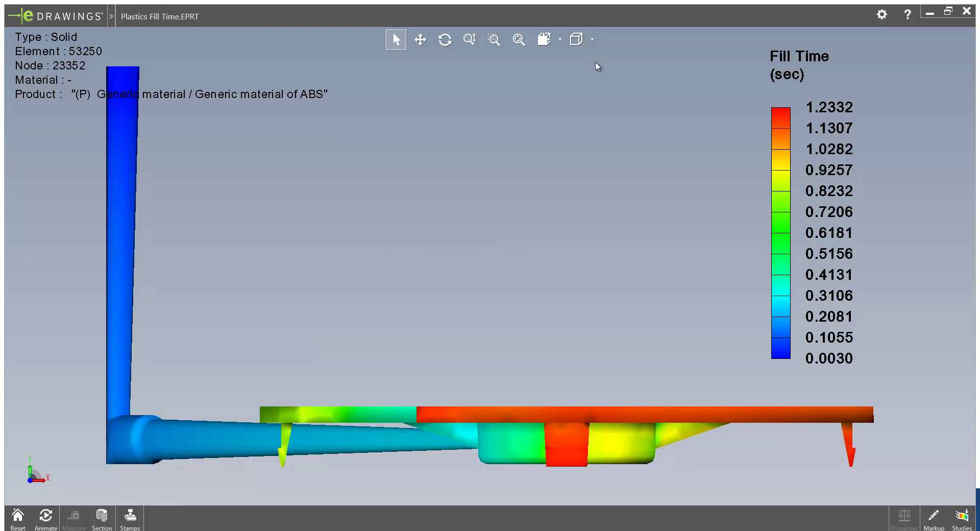
- Display the studies of the Plastics Fill Time model, and toggle its plot details and color legend off and back on
drag(605, 189, 570, 205)
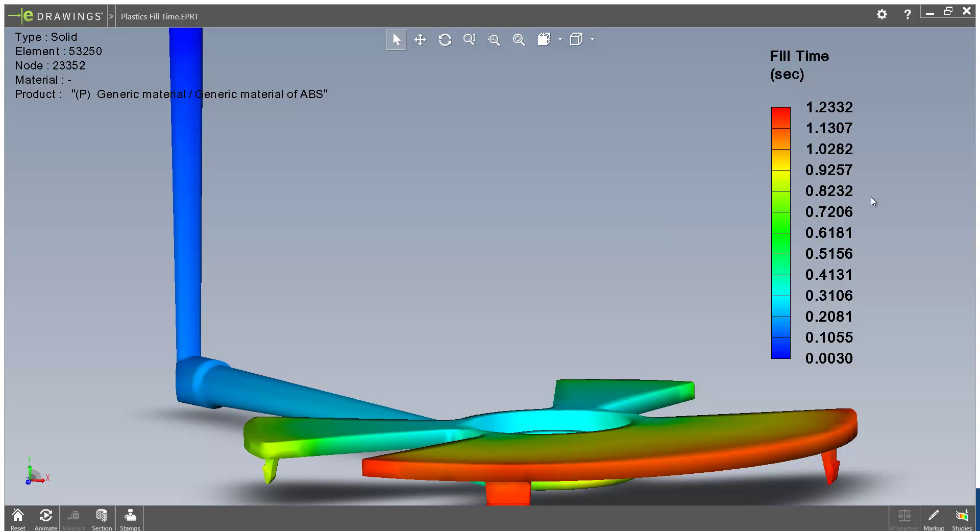
click(965, 522)
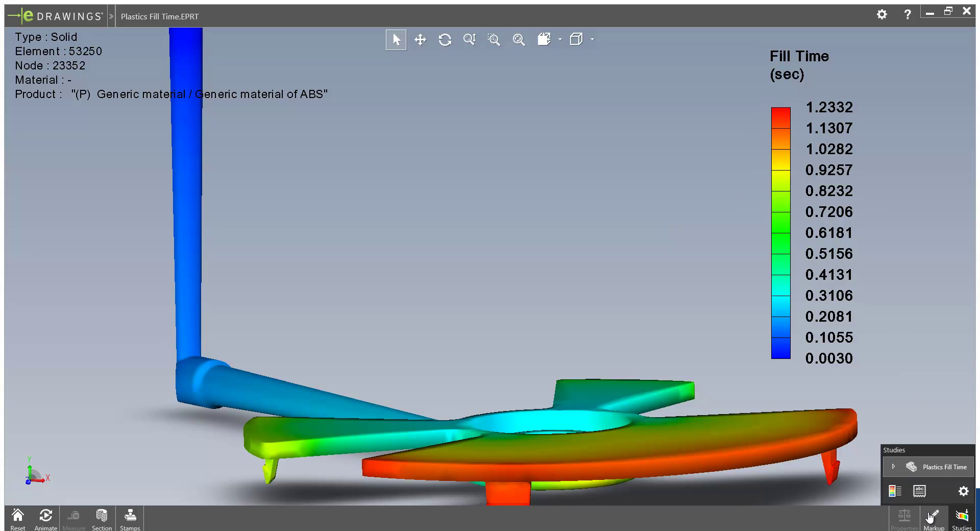
click(920, 491)
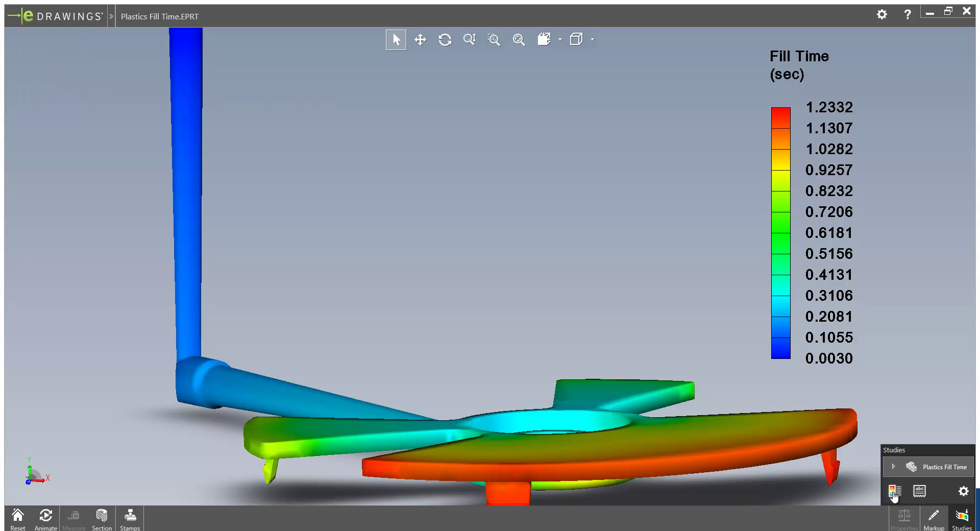
click(895, 491)
click(919, 491)
click(895, 491)
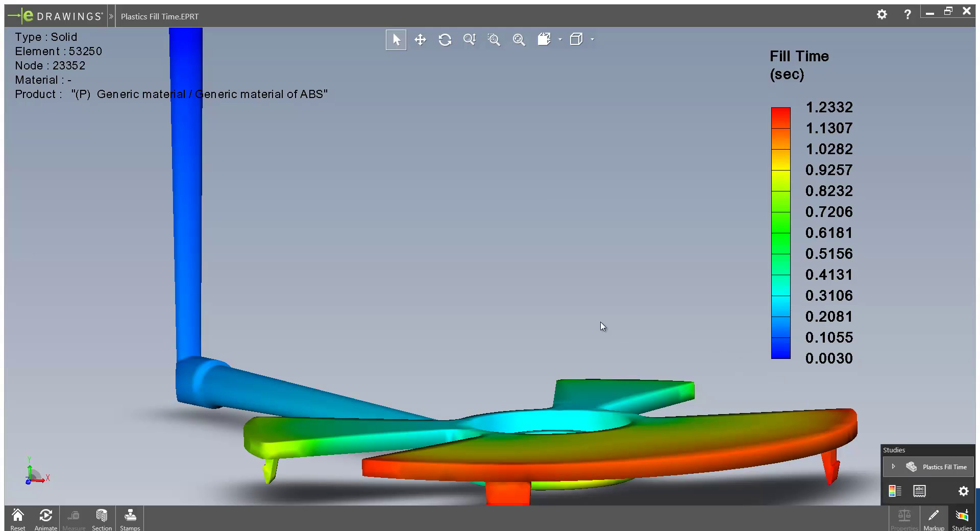
- Switch to the PowerPoint slide show SW_What's New SOLIDWORKS 2015_ENG mod1.pptx
key(alt+Tab)
key(alt+Tab)
key(alt+Tab)
key(alt+Tab)
key(alt+Tab)
key(alt+Tab)
key(alt+Tab)
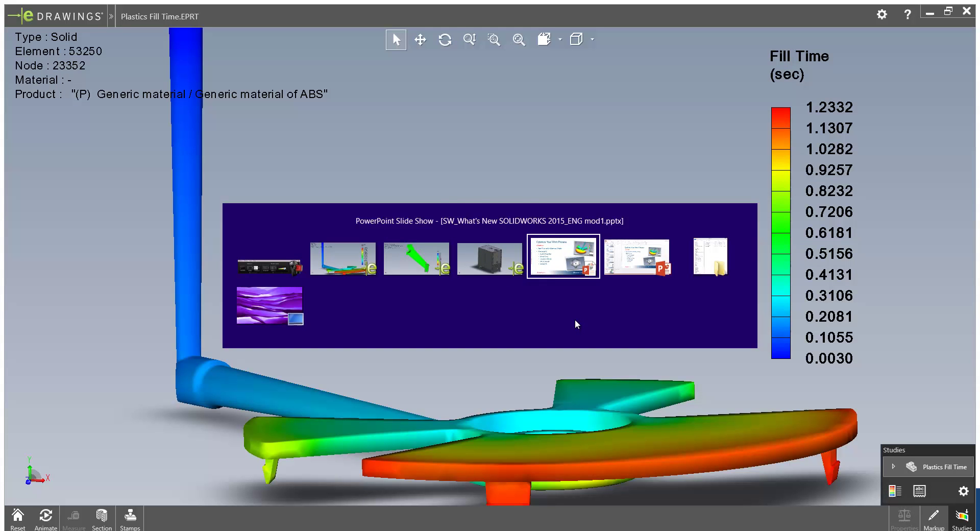
key(alt+Tab)
key(alt+Tab)
key(alt+Tab)
key(alt+Tab)
key(alt+Tab)
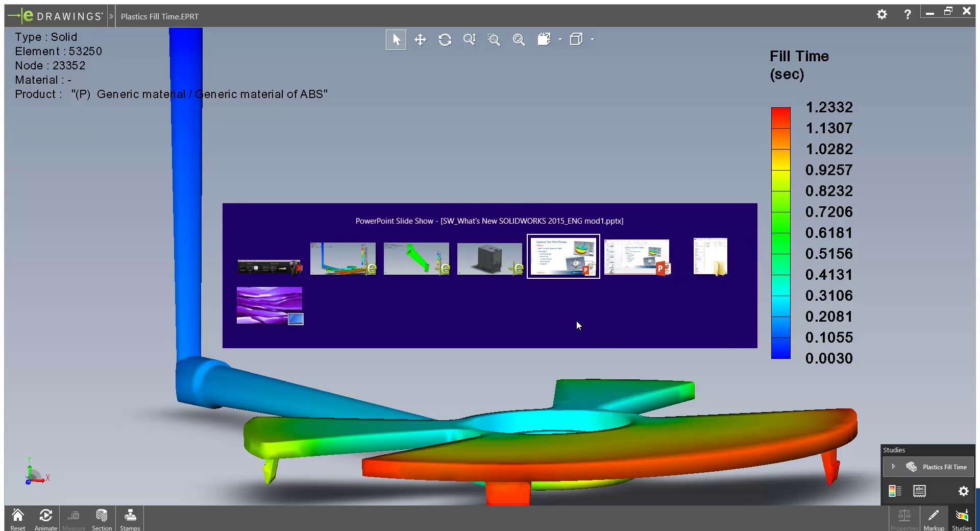